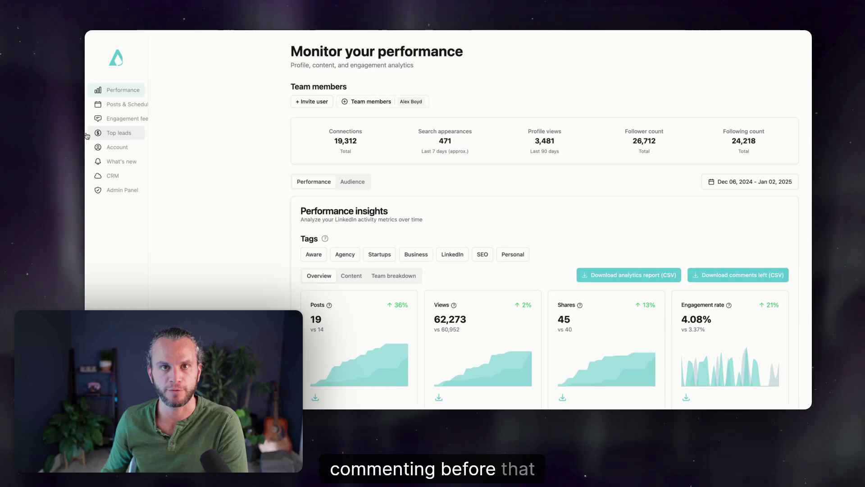
Examine the performance overview metrics for the last four weeks and the content breakdown of recent posts
{"action": "left_click", "coordinate": [135, 119]}
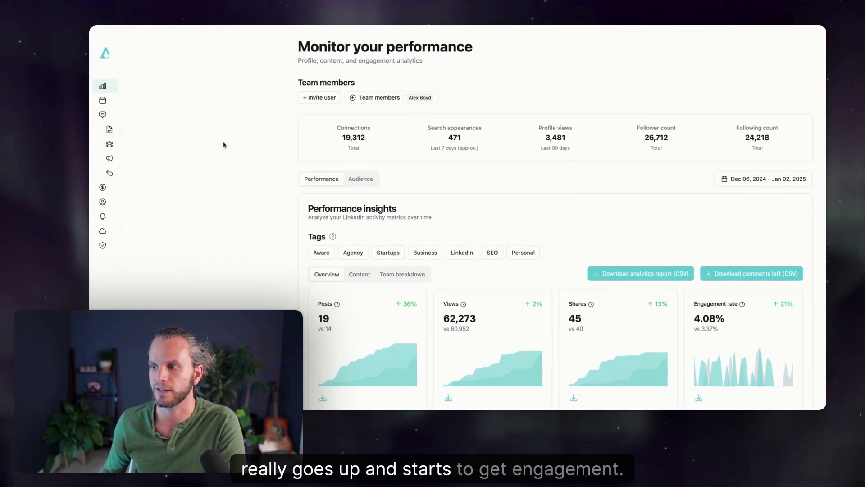
{"action": "scroll", "coordinate": [228, 149], "scroll_direction": "down", "scroll_amount": 3}
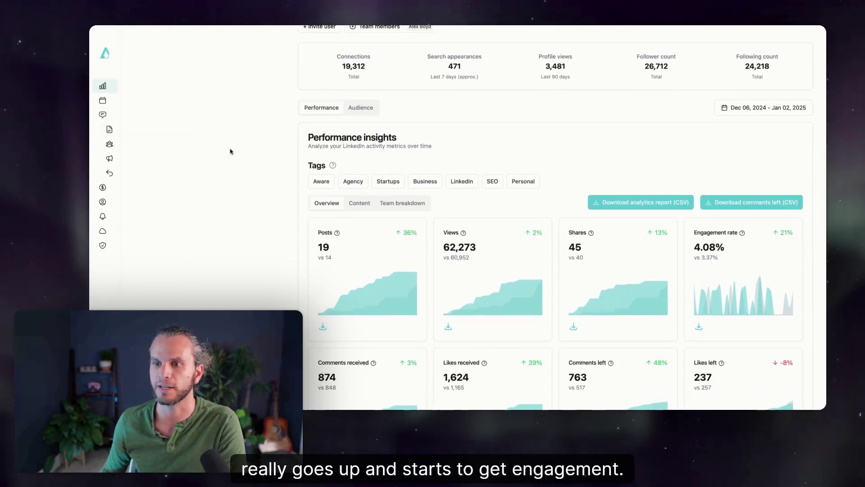
{"action": "scroll", "coordinate": [231, 148], "scroll_direction": "down", "scroll_amount": 3}
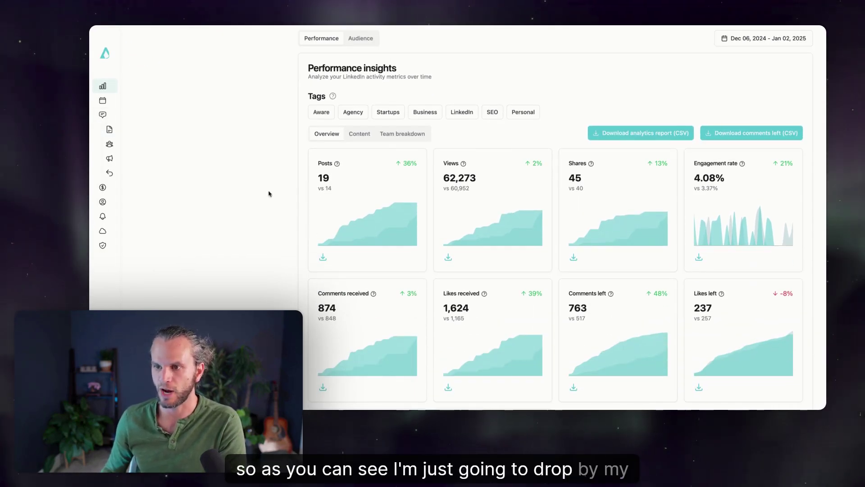
{"action": "scroll", "coordinate": [370, 218], "scroll_direction": "down", "scroll_amount": 1}
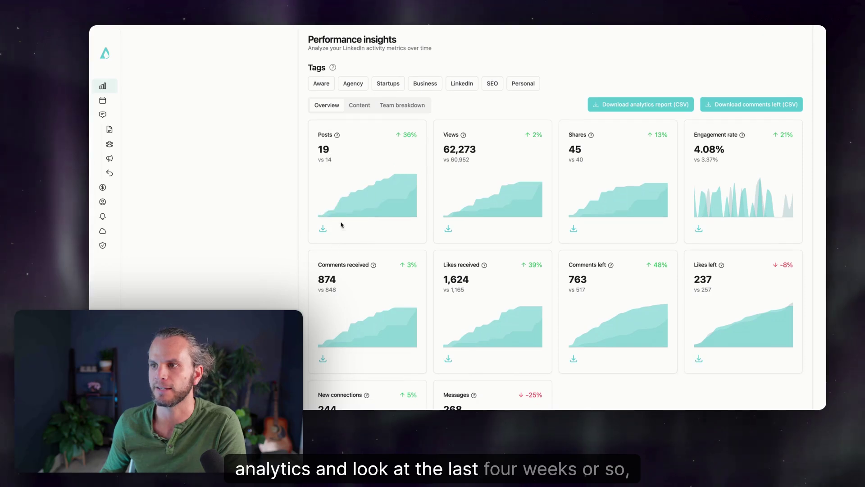
{"action": "scroll", "coordinate": [657, 93], "scroll_direction": "up", "scroll_amount": 1}
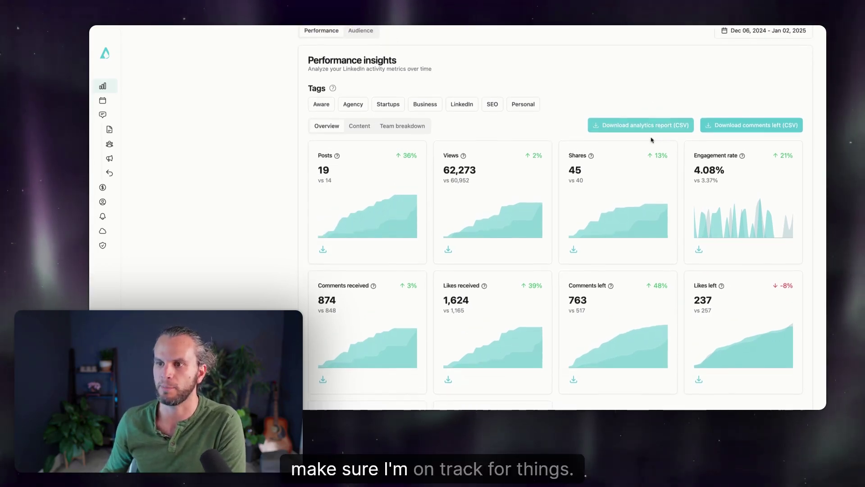
{"action": "scroll", "coordinate": [652, 139], "scroll_direction": "down", "scroll_amount": 1}
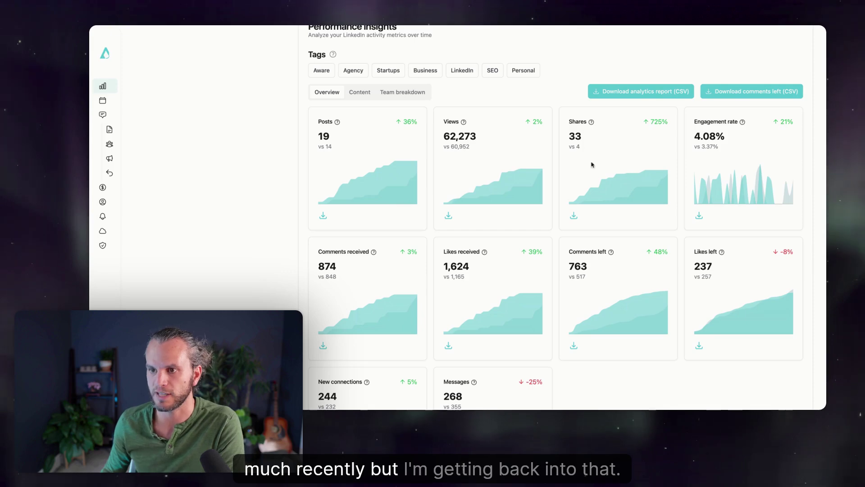
{"action": "scroll", "coordinate": [434, 168], "scroll_direction": "down", "scroll_amount": 3}
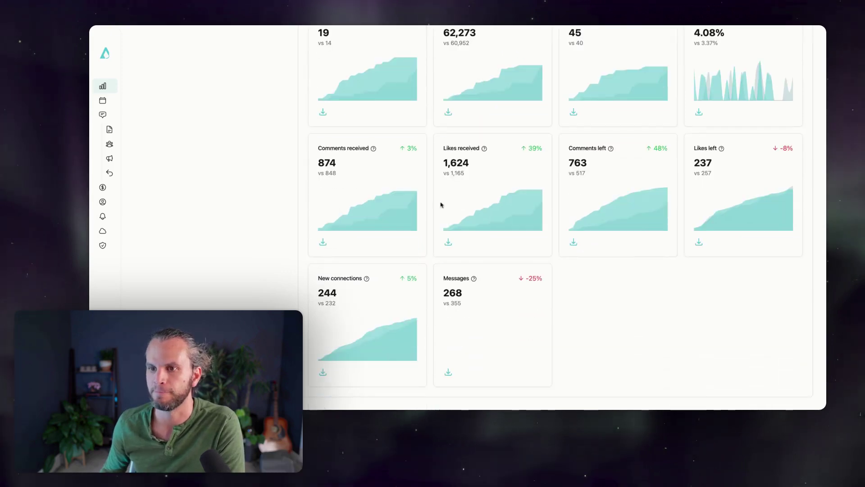
{"action": "scroll", "coordinate": [412, 261], "scroll_direction": "up", "scroll_amount": 3}
{"action": "scroll", "coordinate": [333, 121], "scroll_direction": "up", "scroll_amount": 1}
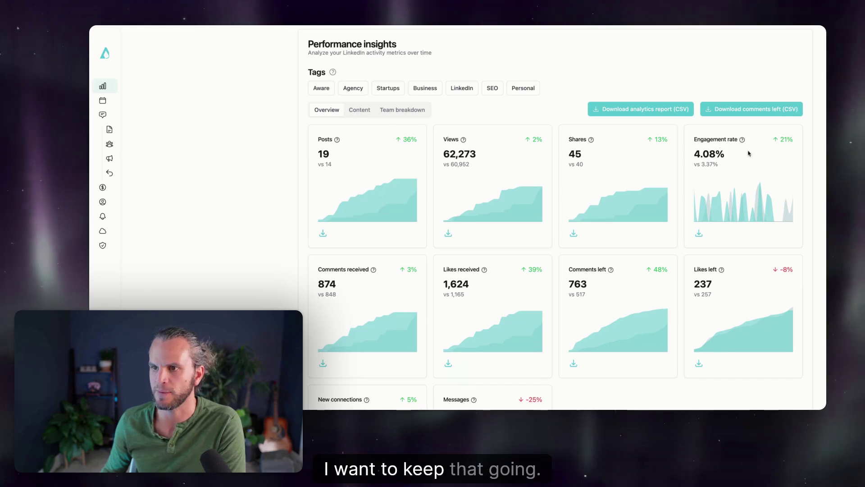
{"action": "left_click", "coordinate": [360, 110]}
Open the Community engagement feed and check its description of which posts it collects
{"action": "mouse_move", "coordinate": [123, 114]}
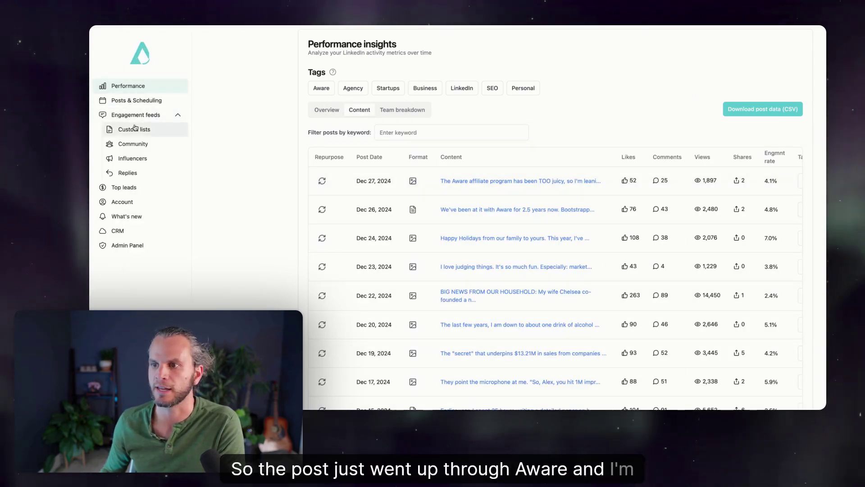
{"action": "left_click", "coordinate": [135, 144]}
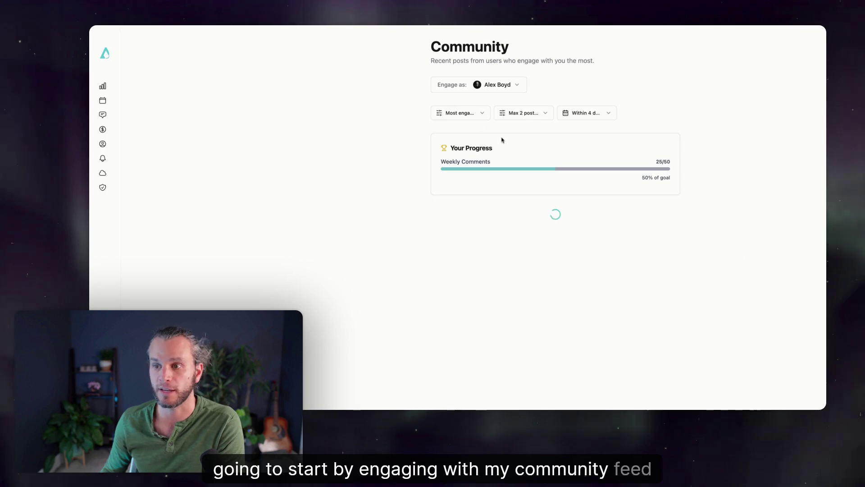
{"action": "scroll", "coordinate": [485, 148], "scroll_direction": "down", "scroll_amount": 2}
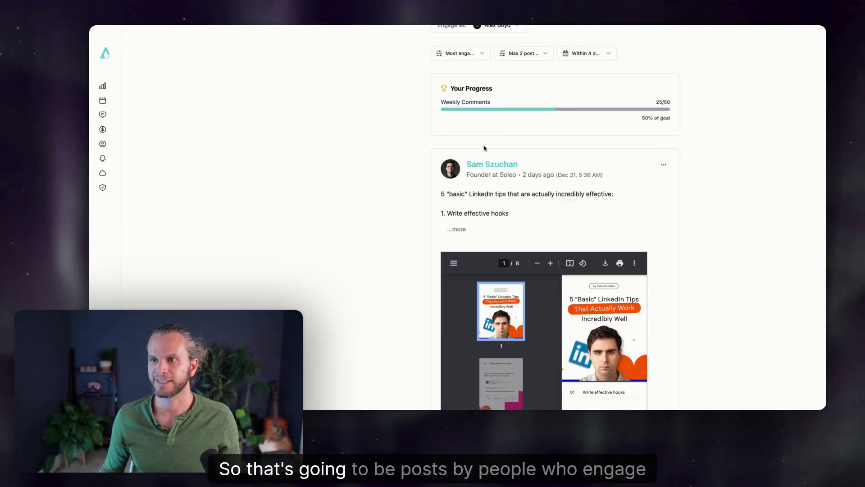
{"action": "scroll", "coordinate": [485, 148], "scroll_direction": "up", "scroll_amount": 2}
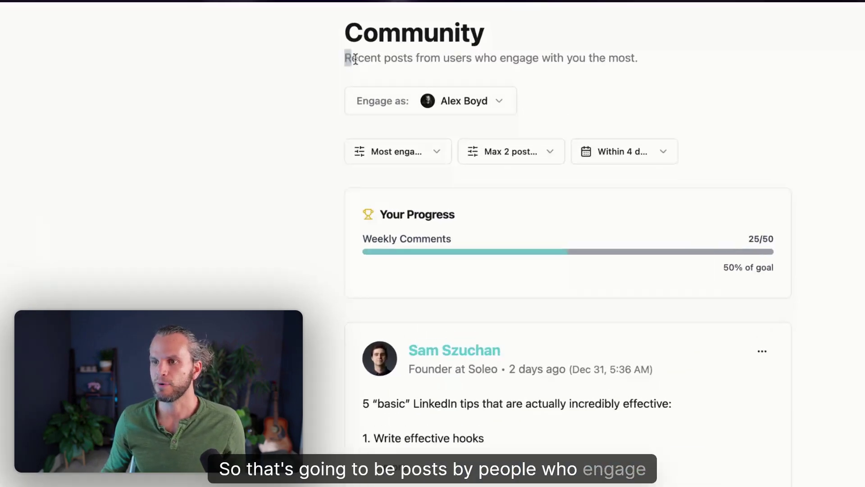
{"action": "left_click_drag", "start_coordinate": [355, 59], "coordinate": [647, 64]}
{"action": "left_click_drag", "start_coordinate": [567, 58], "coordinate": [574, 59]}
Reply to the LinkedIn tips post, also saving as draft: "Spending 30% of effort on the hook, will get you so much farther than obsessing over the body."
{"action": "scroll", "coordinate": [797, 436], "scroll_direction": "down", "scroll_amount": 5}
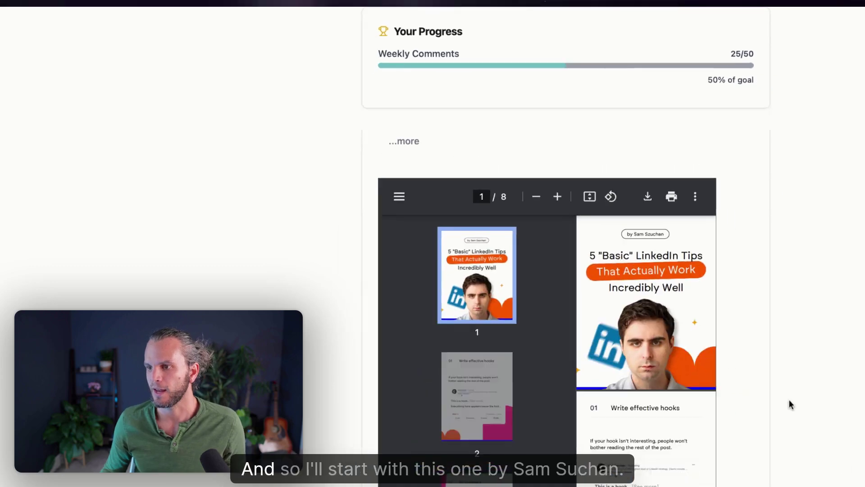
{"action": "scroll", "coordinate": [791, 405], "scroll_direction": "down", "scroll_amount": 5}
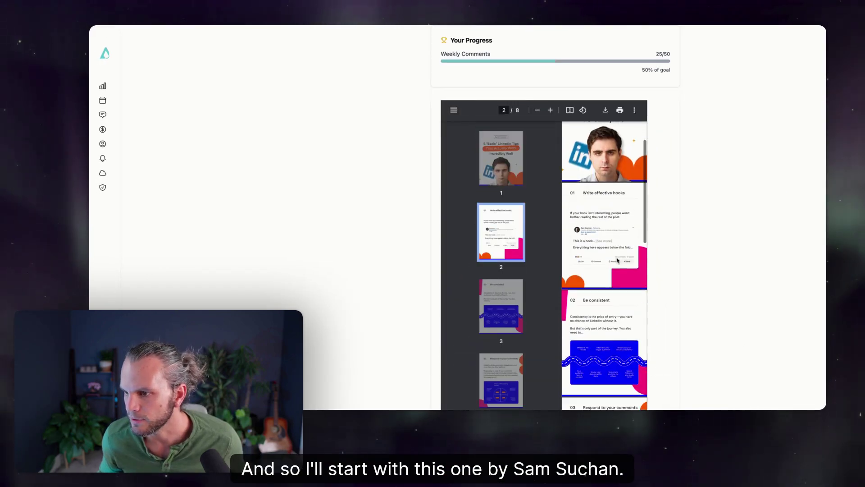
{"action": "scroll", "coordinate": [616, 260], "scroll_direction": "down", "scroll_amount": 4}
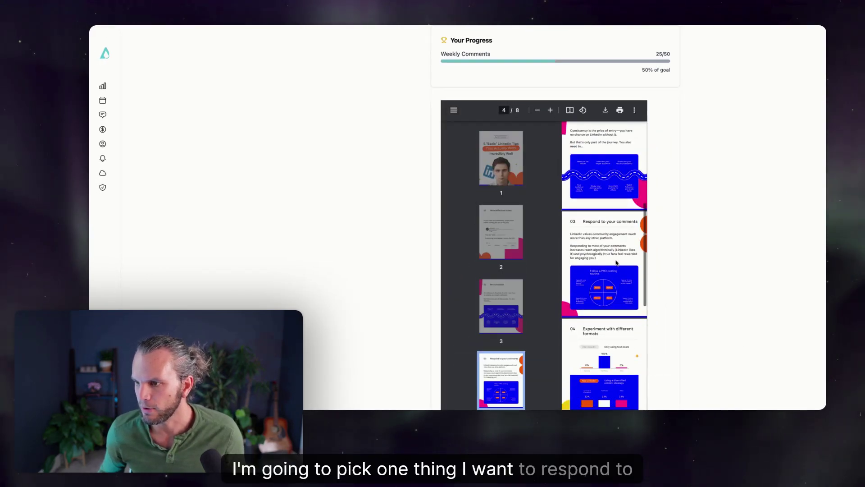
{"action": "scroll", "coordinate": [616, 263], "scroll_direction": "down", "scroll_amount": 2}
{"action": "scroll", "coordinate": [617, 269], "scroll_direction": "down", "scroll_amount": 8}
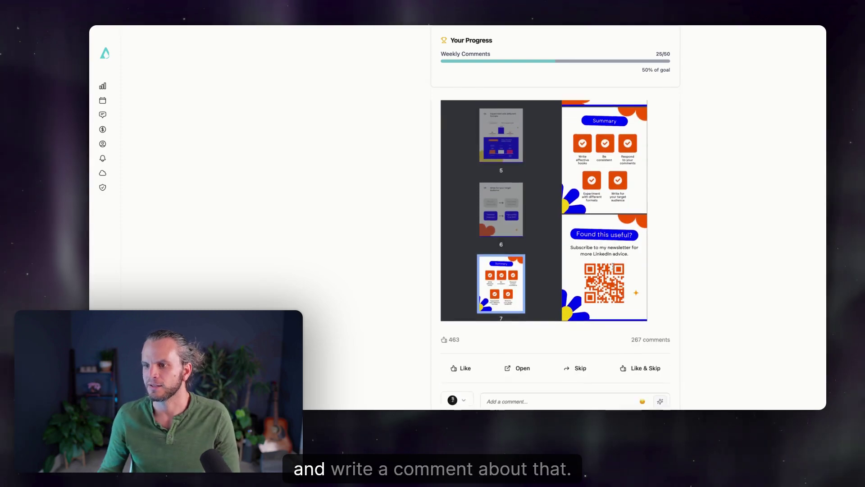
{"action": "left_click", "coordinate": [541, 353]}
{"action": "type", "text": "Spending 30"}
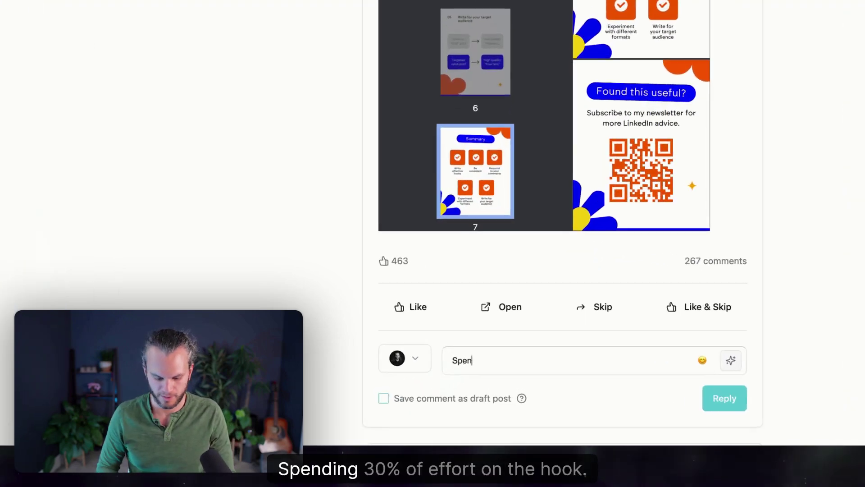
{"action": "type", "text": "% of e"}
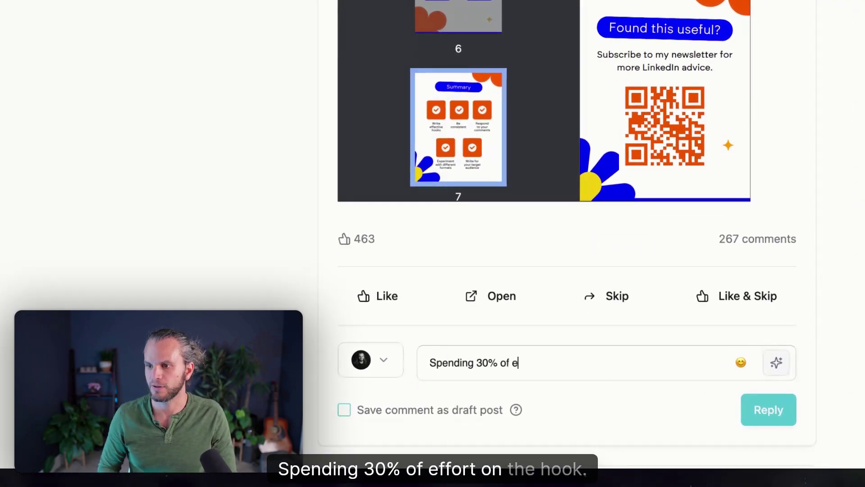
{"action": "type", "text": "ffort on the hook, will get you so muc"}
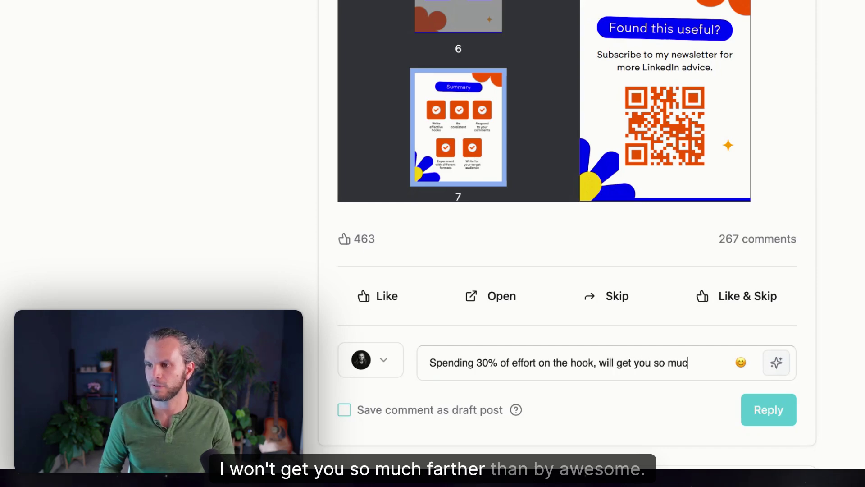
{"action": "type", "text": "h farther than obsessing over the body."}
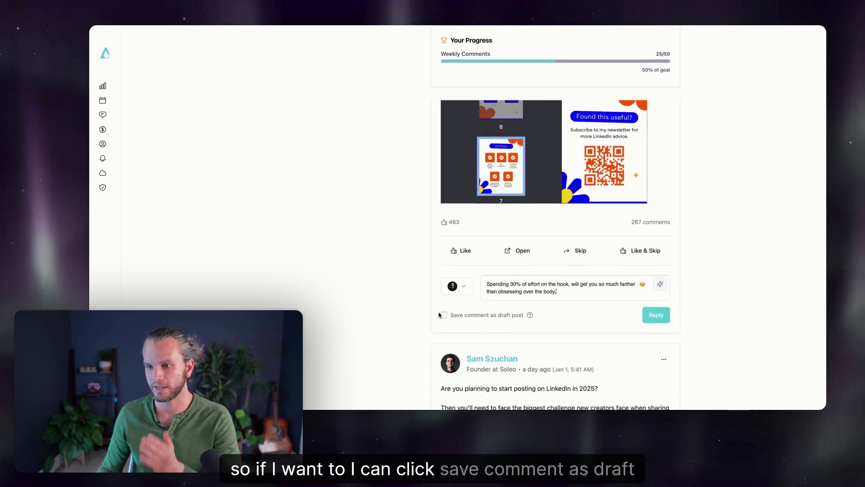
{"action": "left_click", "coordinate": [444, 315]}
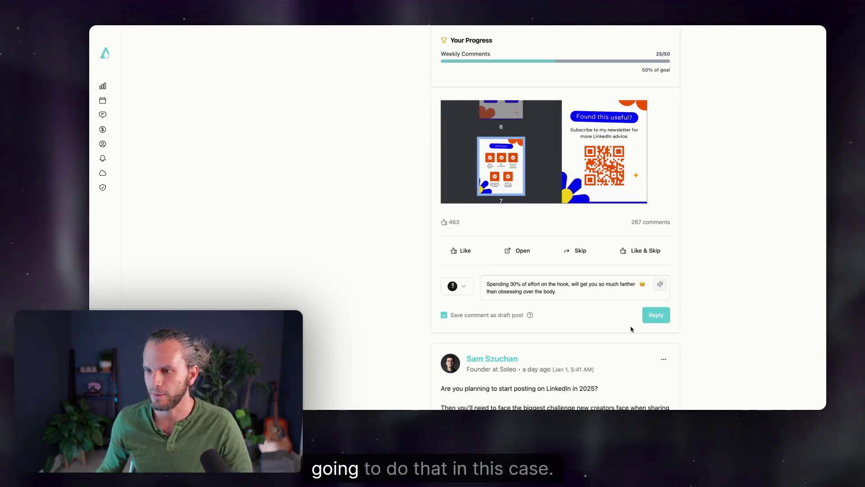
{"action": "left_click", "coordinate": [654, 315]}
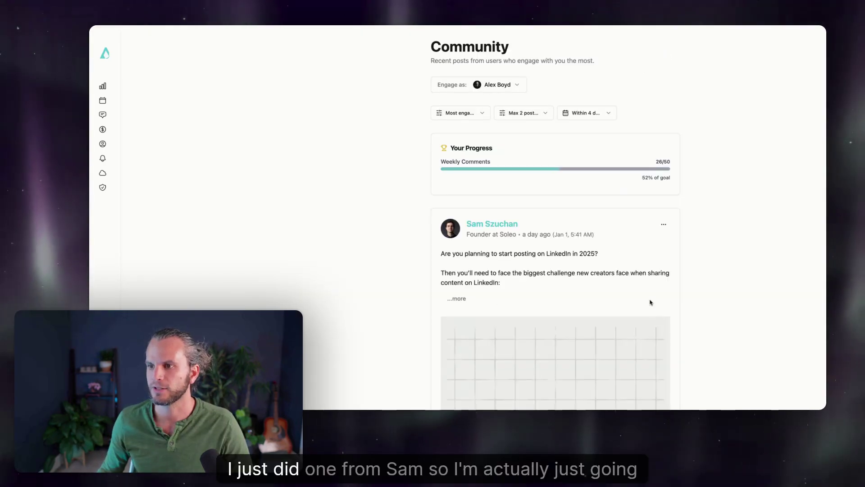
Limit the Community feed to a maximum of one post per person
{"action": "scroll", "coordinate": [659, 300], "scroll_direction": "down", "scroll_amount": 2}
{"action": "scroll", "coordinate": [617, 145], "scroll_direction": "up", "scroll_amount": 2}
{"action": "scroll", "coordinate": [564, 131], "scroll_direction": "down", "scroll_amount": 1}
{"action": "left_click", "coordinate": [476, 118]}
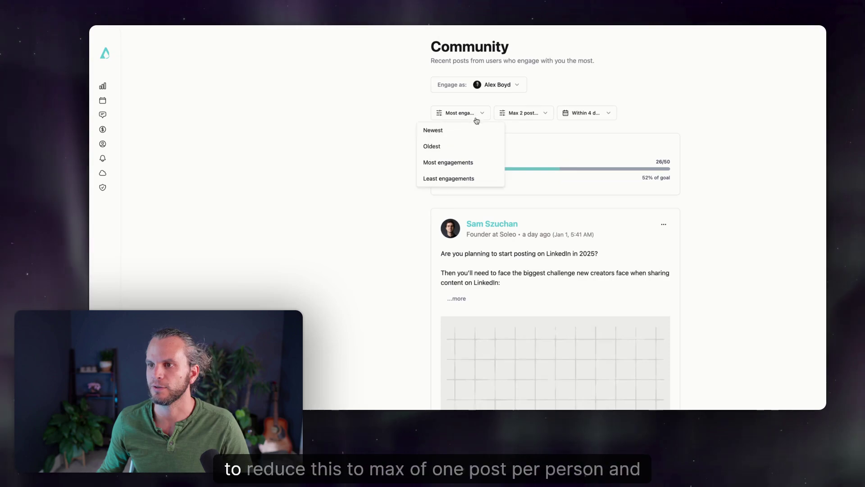
{"action": "left_click_drag", "start_coordinate": [535, 131], "coordinate": [502, 134]}
{"action": "left_click", "coordinate": [404, 163]}
Expand the post about airline carry-ons and reply "Oh my god I love the son as the carry on. This is amazing."
{"action": "scroll", "coordinate": [386, 213], "scroll_direction": "down", "scroll_amount": 10}
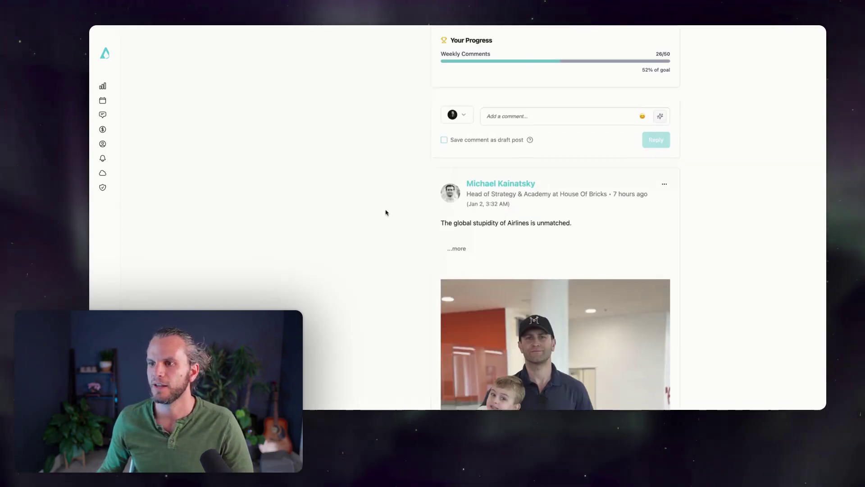
{"action": "scroll", "coordinate": [484, 203], "scroll_direction": "up", "scroll_amount": 7}
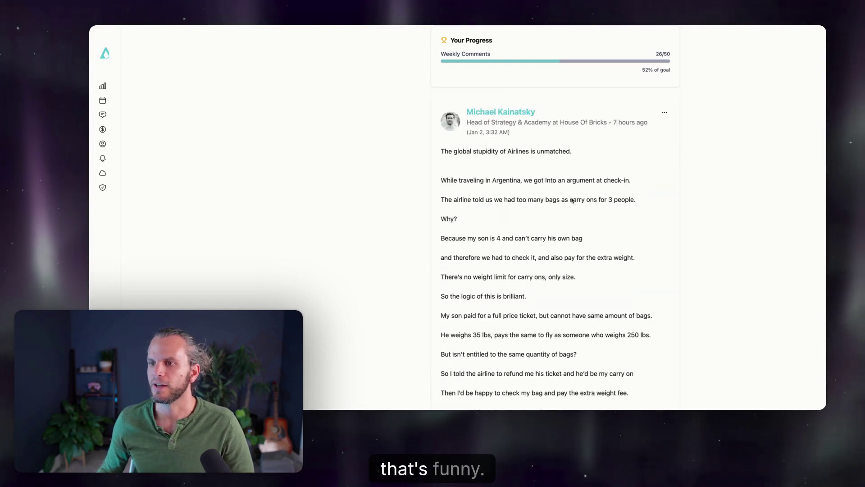
{"action": "scroll", "coordinate": [518, 181], "scroll_direction": "down", "scroll_amount": 2}
{"action": "left_click_drag", "start_coordinate": [486, 144], "coordinate": [638, 165]}
{"action": "scroll", "coordinate": [557, 181], "scroll_direction": "down", "scroll_amount": 3}
{"action": "left_click_drag", "start_coordinate": [452, 224], "coordinate": [549, 246]}
{"action": "left_click", "coordinate": [550, 274]}
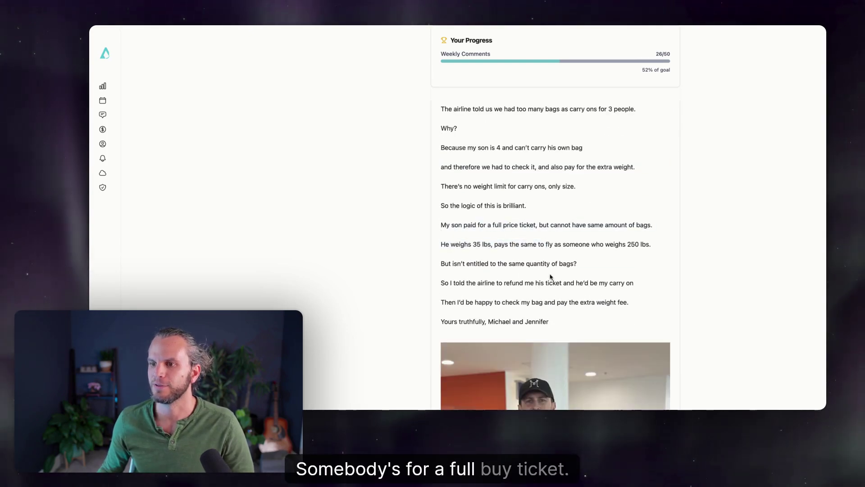
{"action": "scroll", "coordinate": [556, 266], "scroll_direction": "down", "scroll_amount": 2}
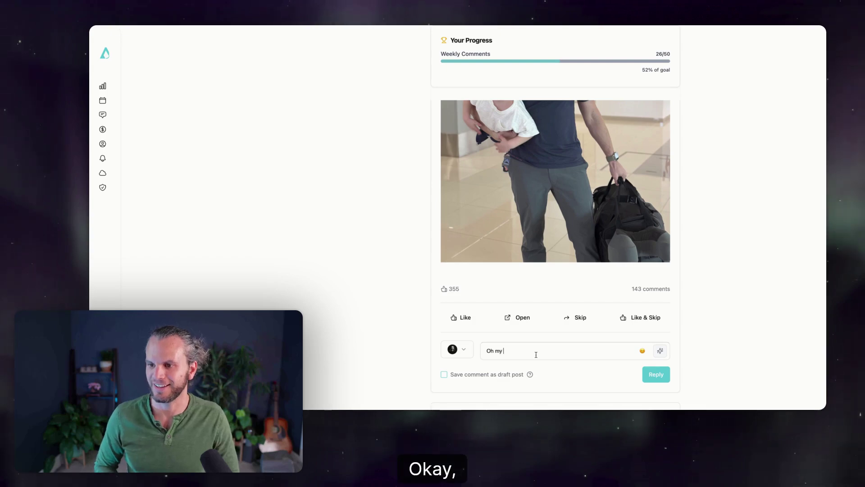
{"action": "type", "text": ". This is amazing."}
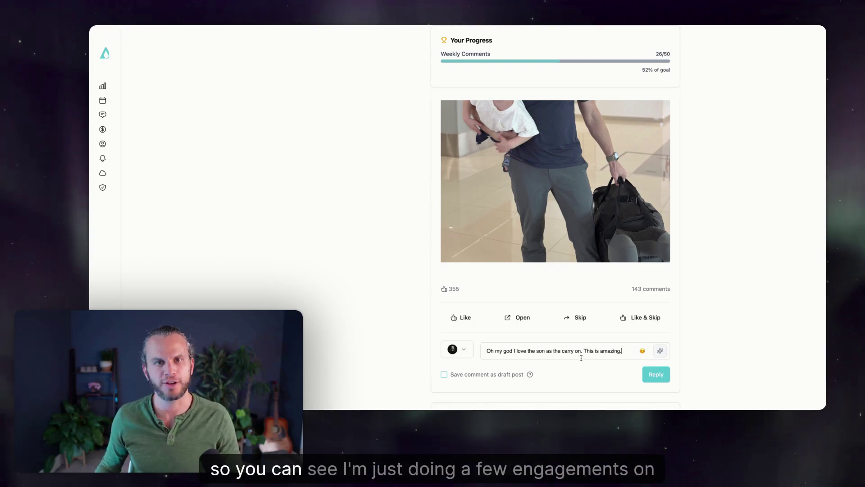
{"action": "left_click", "coordinate": [666, 378]}
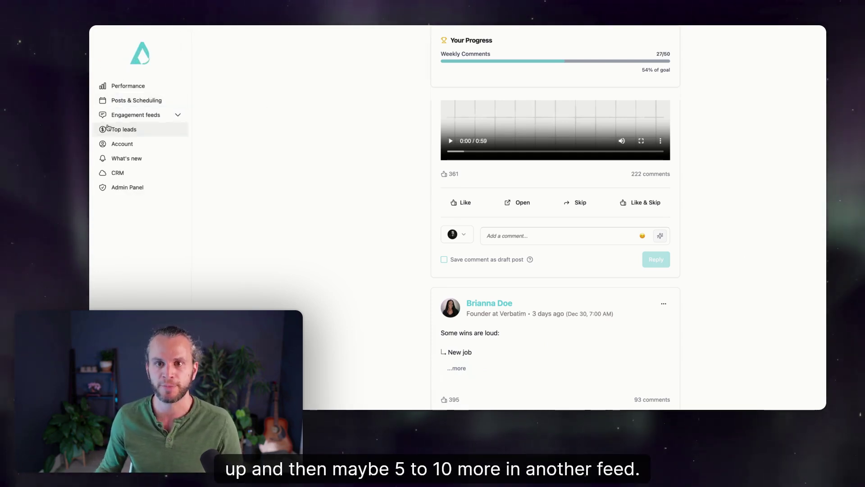
Open the Replies feed and answer the "Lets go!" comment with "Yes indeed!"
{"action": "left_click", "coordinate": [120, 118]}
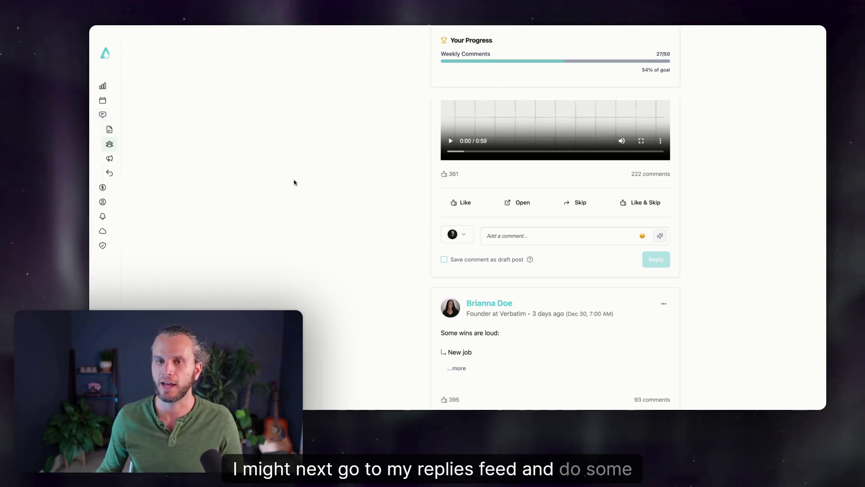
{"action": "type", "text": "Yes inde"}
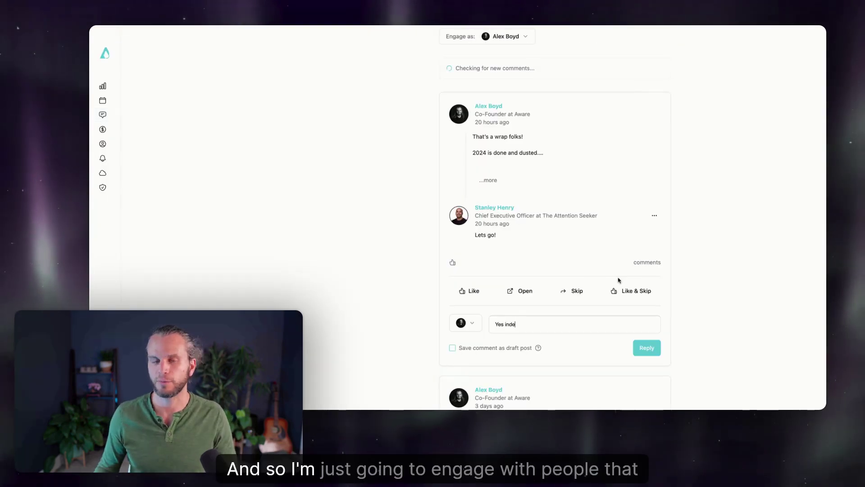
{"action": "type", "text": "ed!"}
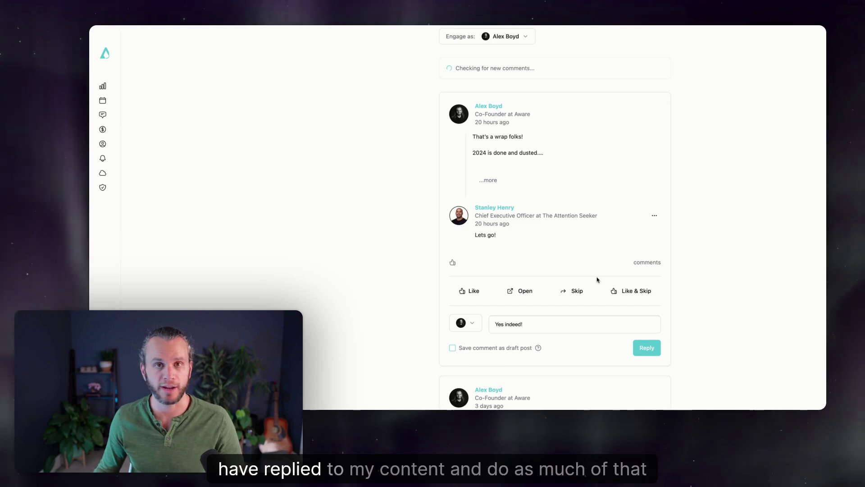
{"action": "scroll", "coordinate": [587, 257], "scroll_direction": "down", "scroll_amount": 2}
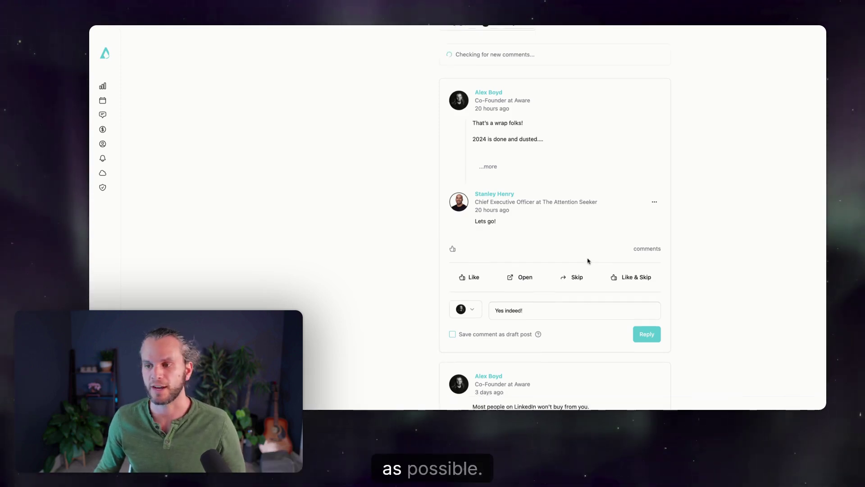
{"action": "left_click", "coordinate": [647, 287]}
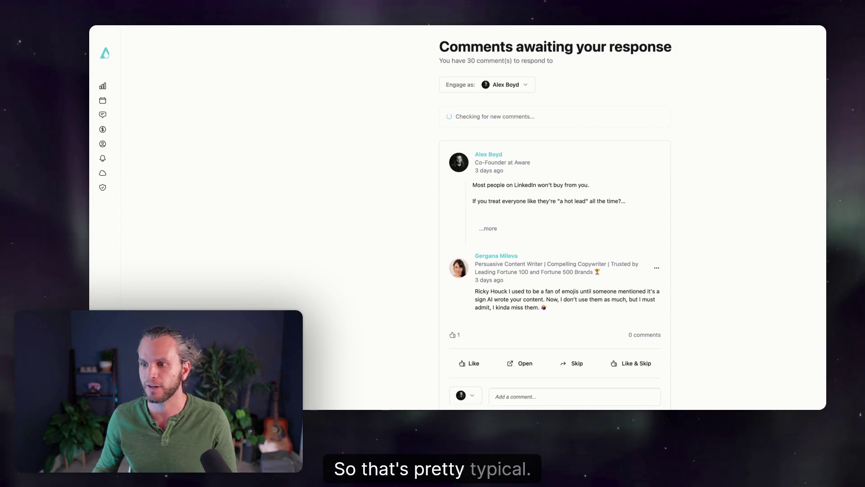
Answer the comment calling automated comments cringe with "Haha. Yep."
{"action": "scroll", "coordinate": [555, 270], "scroll_direction": "down", "scroll_amount": 1}
{"action": "left_click", "coordinate": [573, 337]}
{"action": "type", "text": "Haha. Yep."}
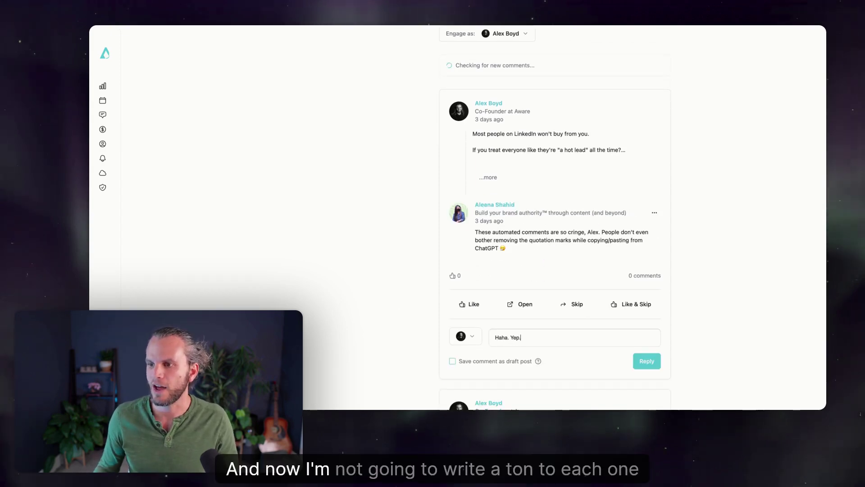
{"action": "left_click", "coordinate": [645, 361]}
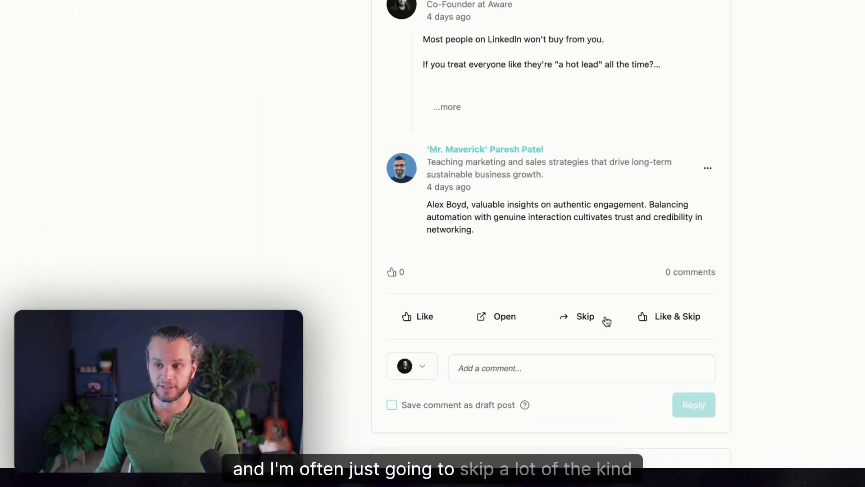
Skip the generic comment on authentic engagement and answer the one about bad selling with "Absolutely. Aligned with that."
{"action": "left_click", "coordinate": [592, 319]}
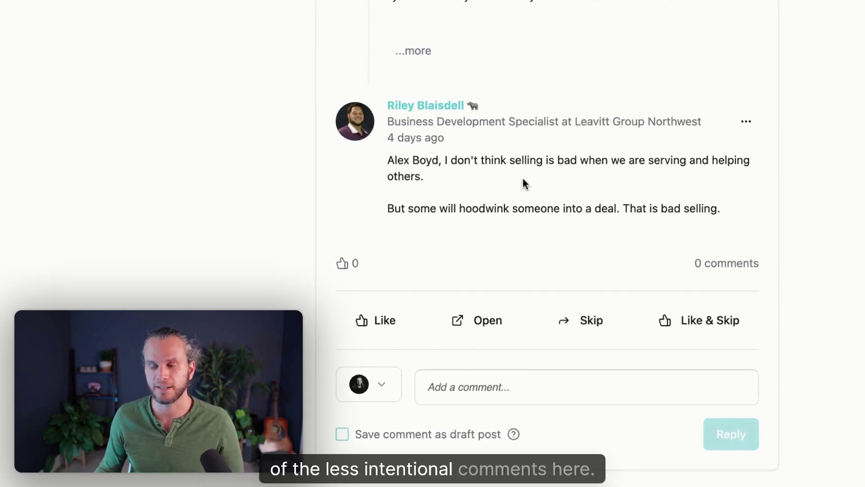
{"action": "type", "text": "Absolutely. Aligned with that."}
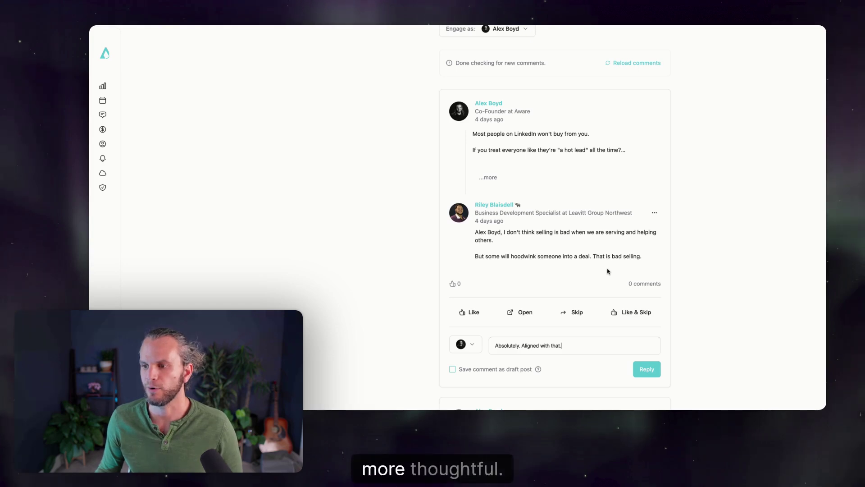
{"action": "left_click", "coordinate": [646, 369]}
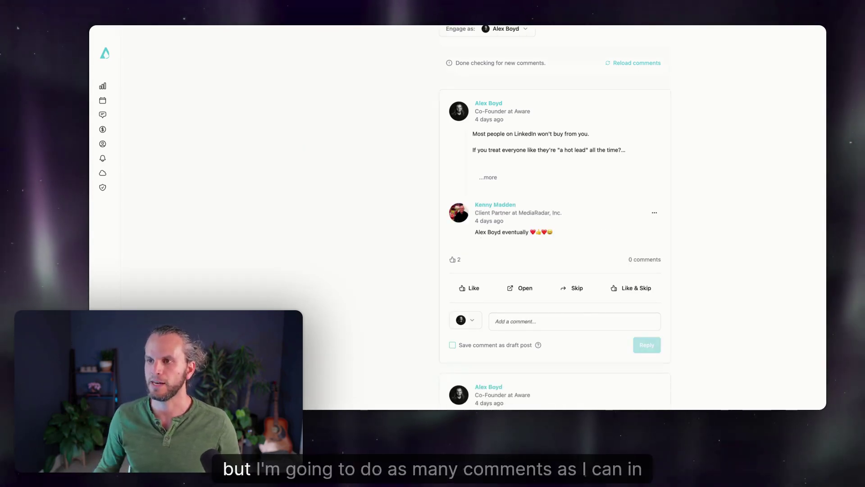
{"action": "scroll", "coordinate": [633, 119], "scroll_direction": "up", "scroll_amount": 3}
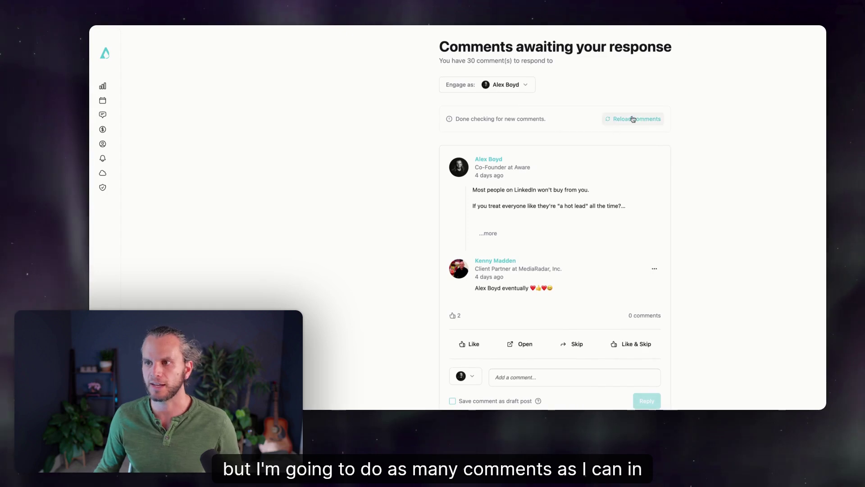
Open the Influencers feed and show posts from the LinkedIn Growth list
{"action": "mouse_move", "coordinate": [120, 116]}
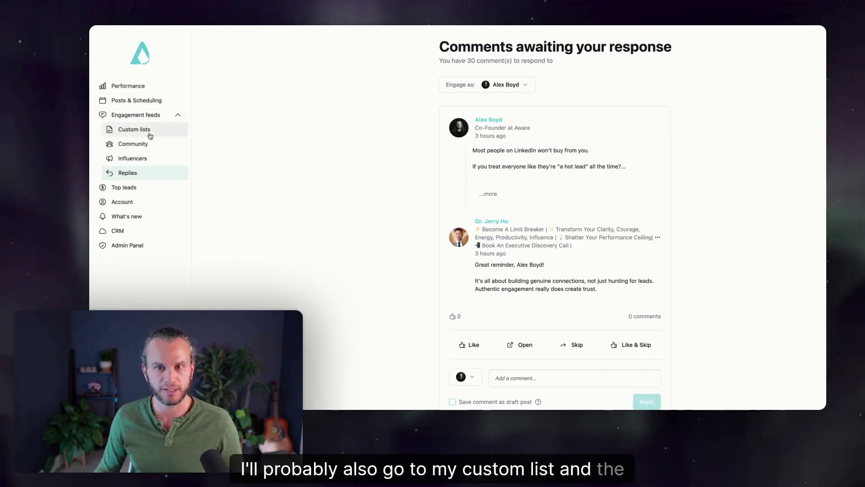
{"action": "left_click", "coordinate": [133, 158]}
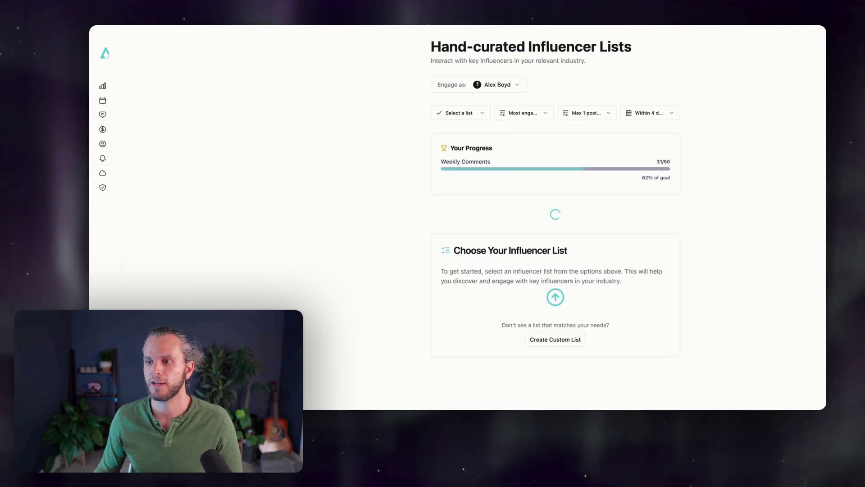
{"action": "left_click", "coordinate": [467, 115]}
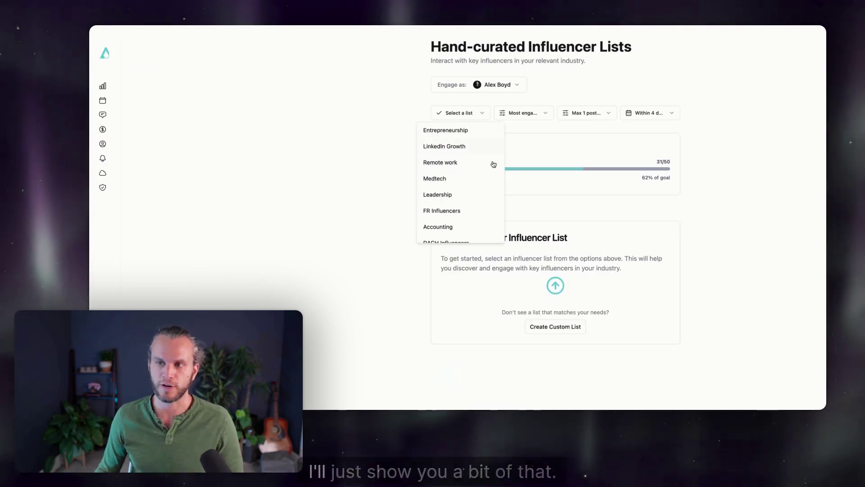
{"action": "left_click", "coordinate": [464, 148]}
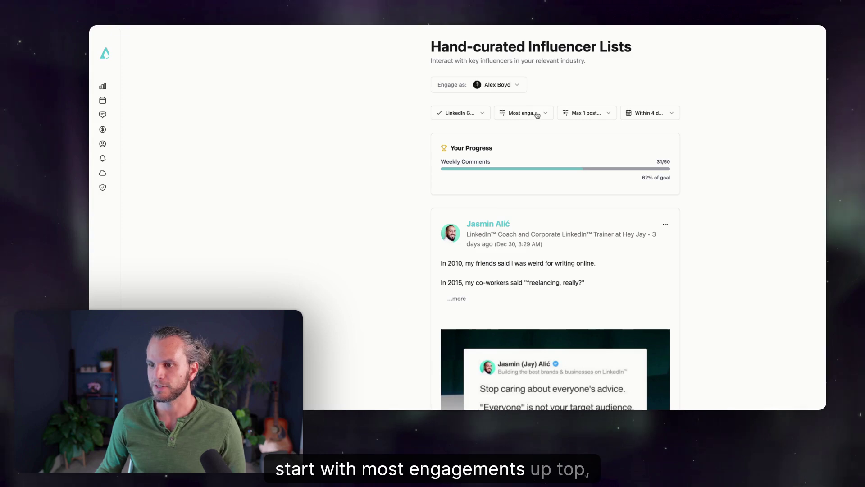
Expand the feed's first post, about friends finding online writing weird, and read its full text
{"action": "scroll", "coordinate": [465, 223], "scroll_direction": "down", "scroll_amount": 2}
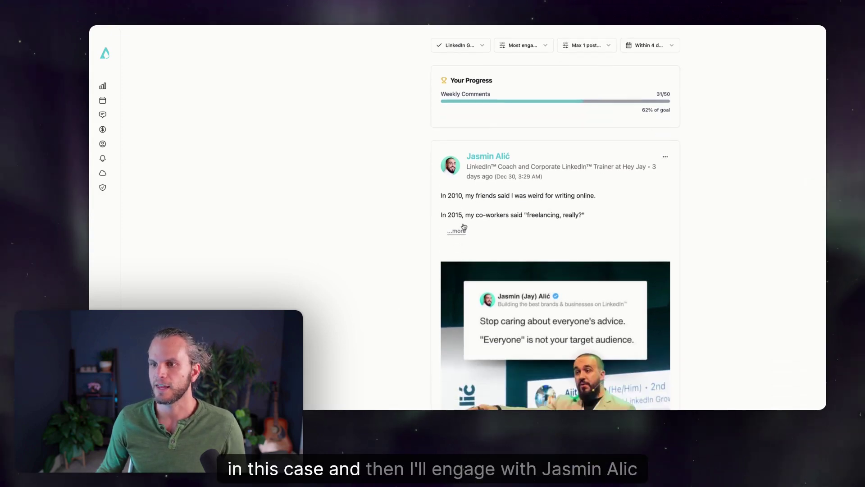
{"action": "left_click", "coordinate": [460, 232]}
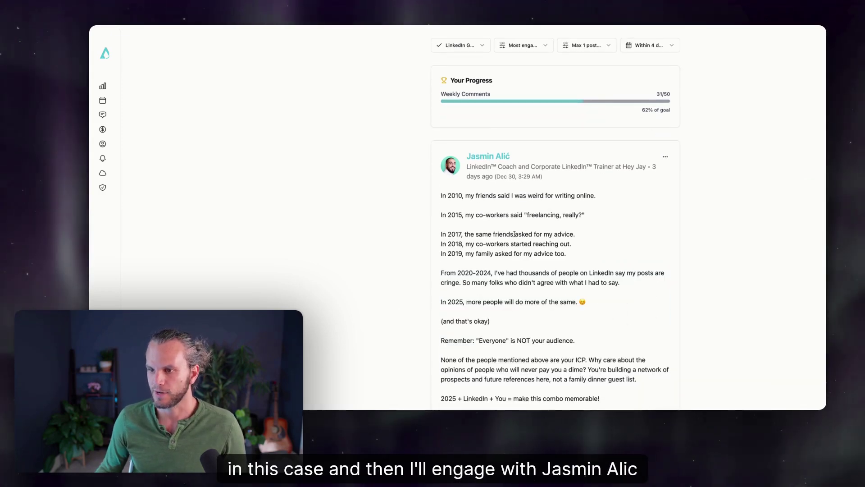
{"action": "scroll", "coordinate": [502, 171], "scroll_direction": "down", "scroll_amount": 2}
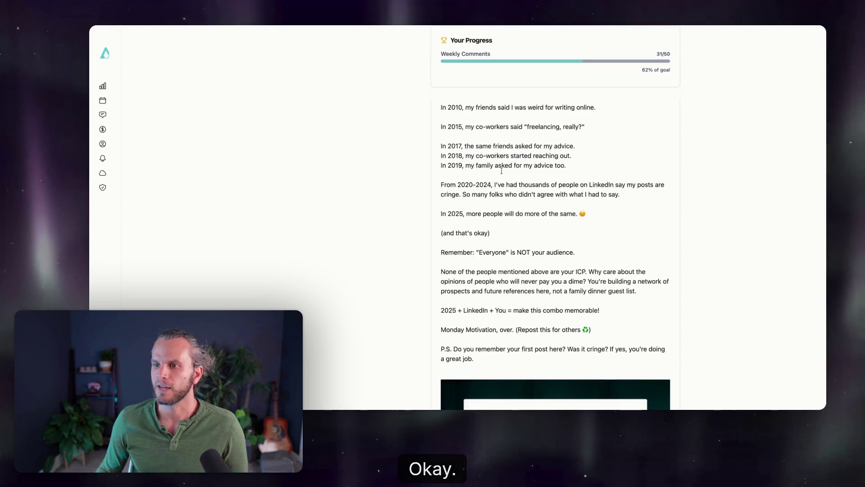
{"action": "scroll", "coordinate": [501, 170], "scroll_direction": "down", "scroll_amount": 1}
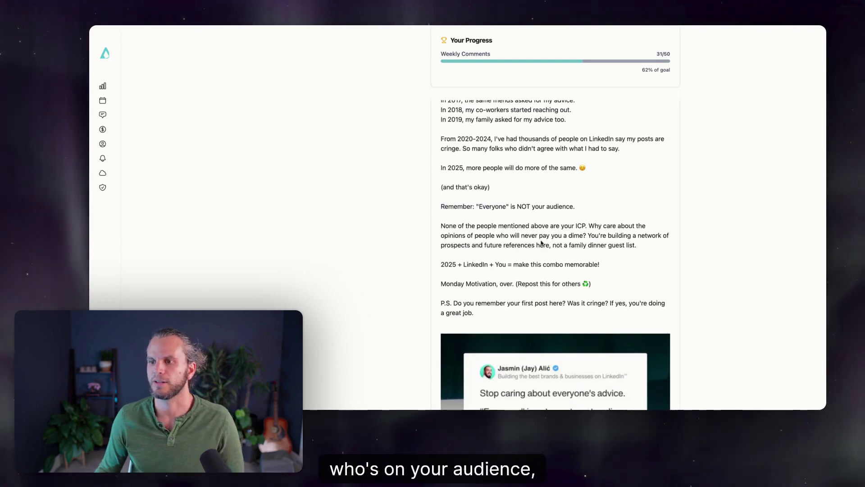
Reply there: "This carries some weight spoken from a man with a HUGE audience. All: take note! You're not speaking to or selling to just "everyone" or "anyone"."
{"action": "scroll", "coordinate": [541, 243], "scroll_direction": "down", "scroll_amount": 3}
{"action": "type", "text": "This carries some weight spoken from a man w"}
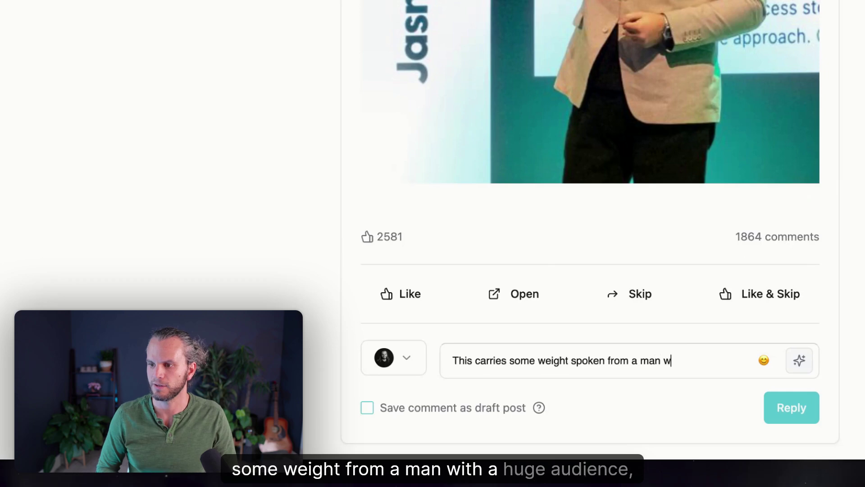
{"action": "type", "text": "ith a HUGE audience. All: take note! You're not speaking to or se"}
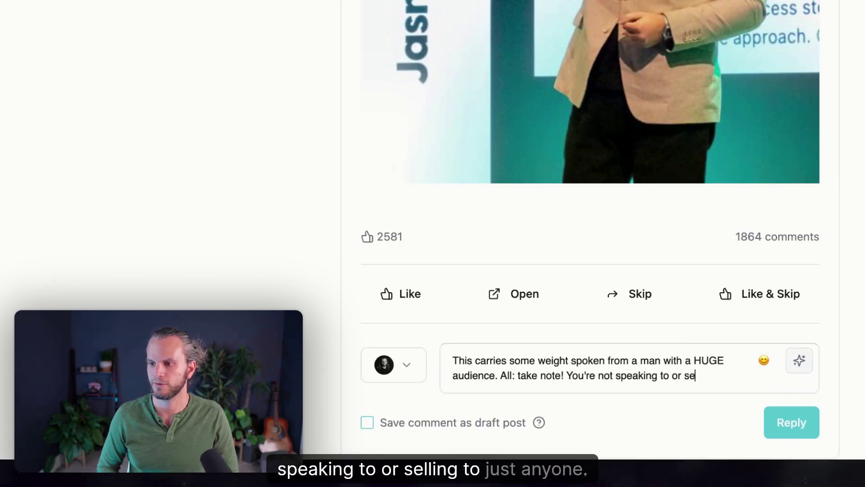
{"action": "type", "text": "lling to just \"everyone\" or \"anyone\"."}
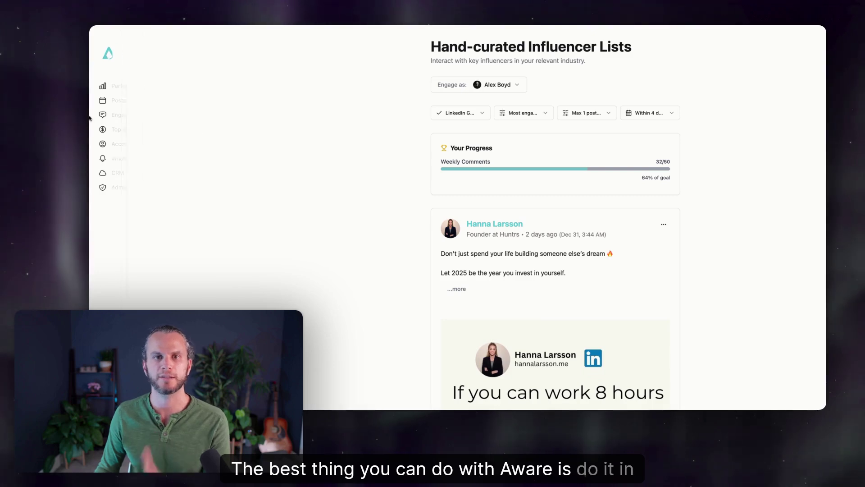
Expand the engagement feeds and look through the influencer lists on offer, keeping the current selection
{"action": "mouse_move", "coordinate": [115, 113]}
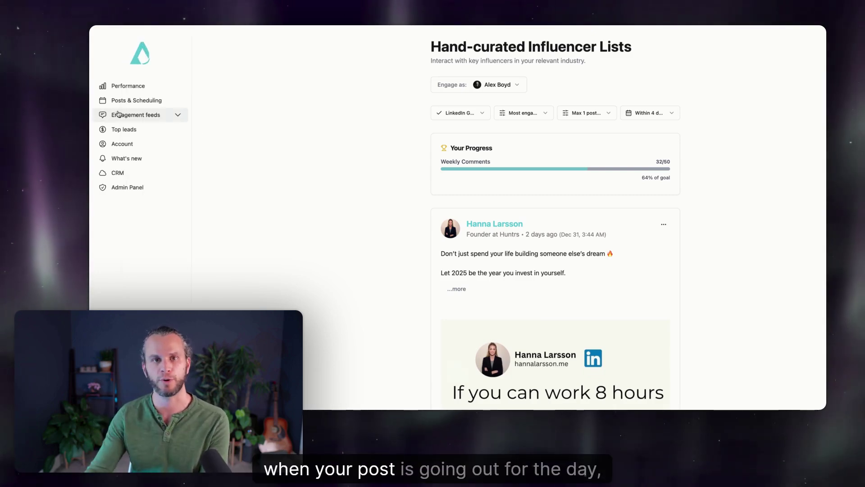
{"action": "left_click", "coordinate": [118, 115]}
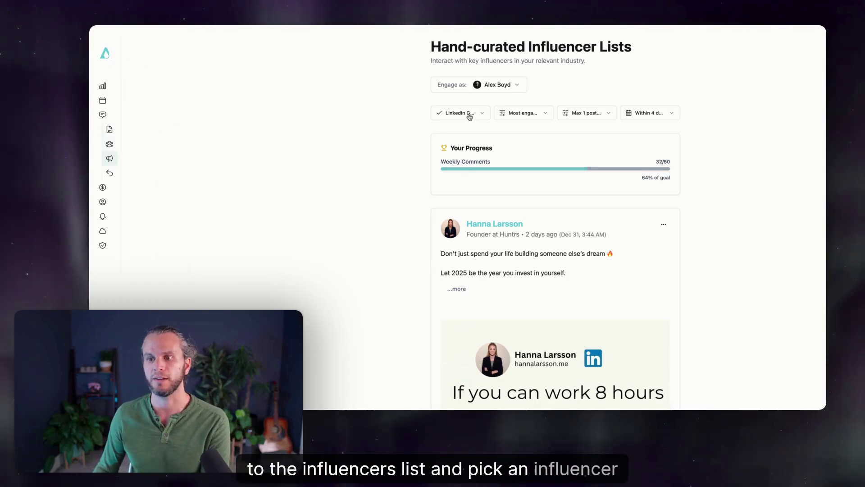
{"action": "left_click", "coordinate": [470, 116]}
{"action": "scroll", "coordinate": [480, 202], "scroll_direction": "down", "scroll_amount": 3}
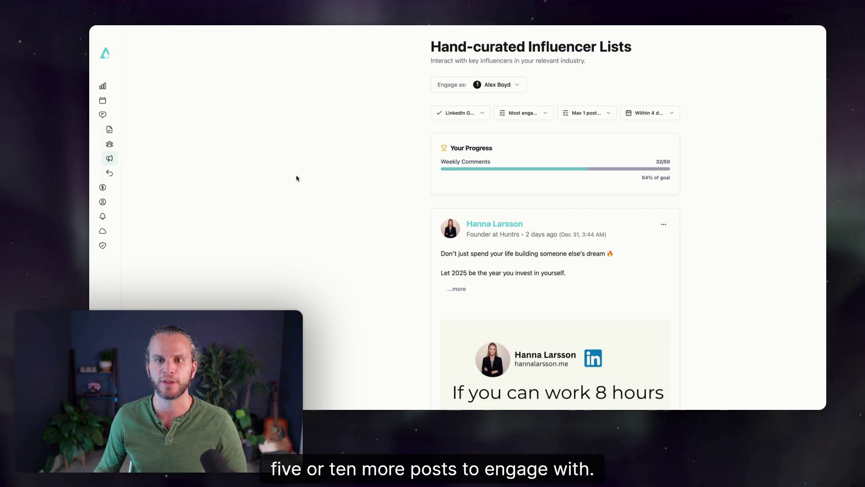
Open the Custom lists feed and view the lists that can be chosen, leaving all lists selected
{"action": "left_click", "coordinate": [133, 129]}
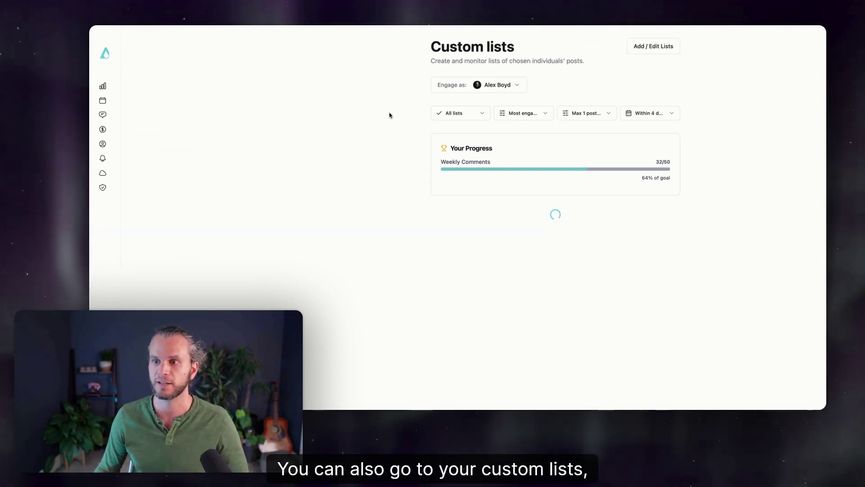
{"action": "left_click", "coordinate": [458, 115]}
{"action": "left_click", "coordinate": [376, 166]}
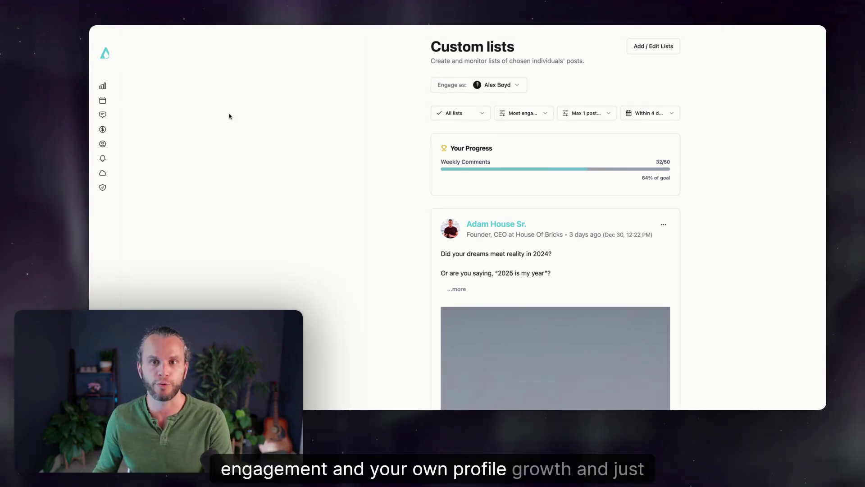
Open the performance analytics, set the date range to Dec 06, 2024 - Jan 02, 2025, and review the overview metrics
{"action": "mouse_move", "coordinate": [103, 89]}
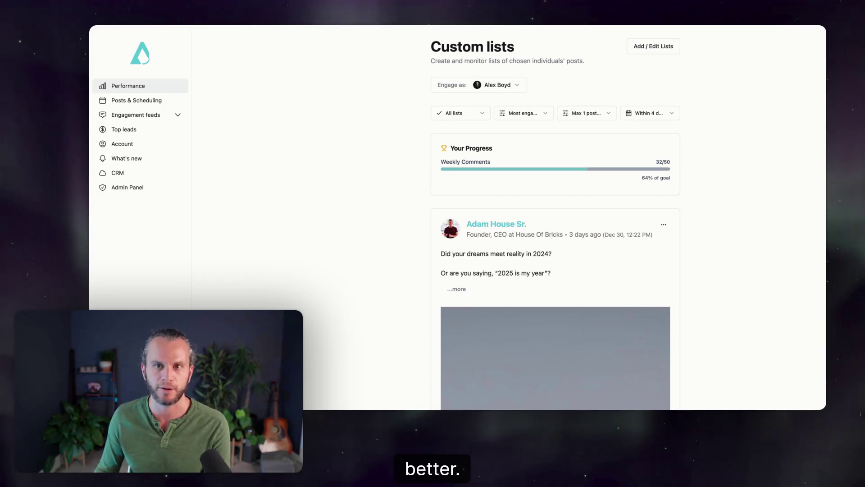
{"action": "left_click", "coordinate": [128, 86]}
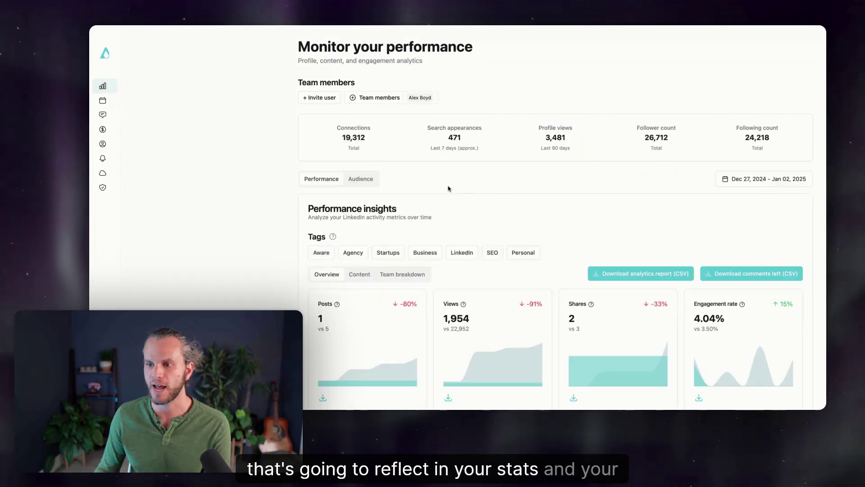
{"action": "scroll", "coordinate": [661, 197], "scroll_direction": "down", "scroll_amount": 2}
{"action": "left_click", "coordinate": [766, 112]}
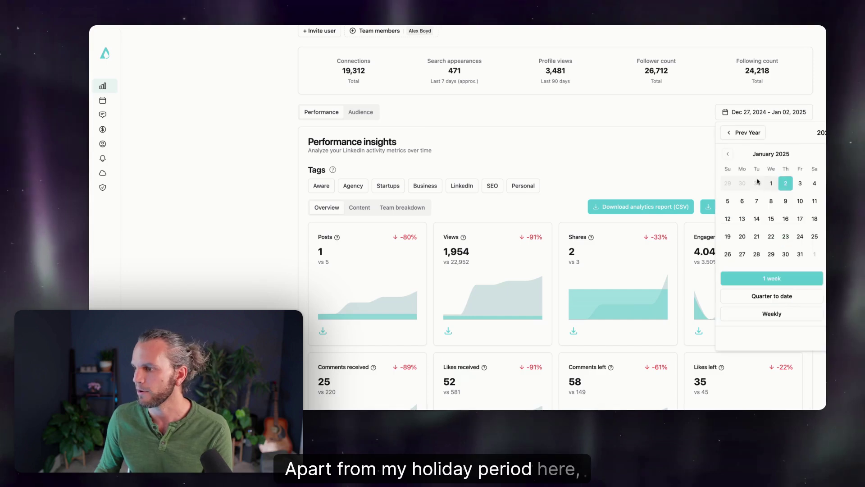
{"action": "left_click", "coordinate": [856, 278]}
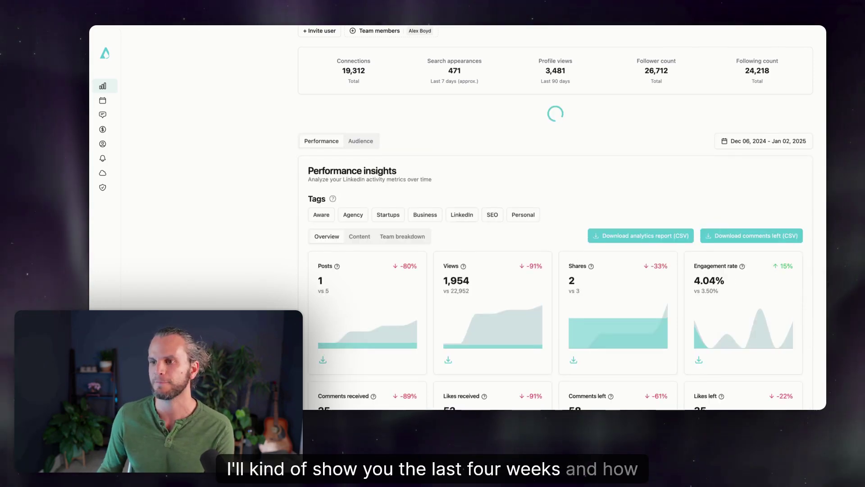
{"action": "scroll", "coordinate": [555, 252], "scroll_direction": "down", "scroll_amount": 2}
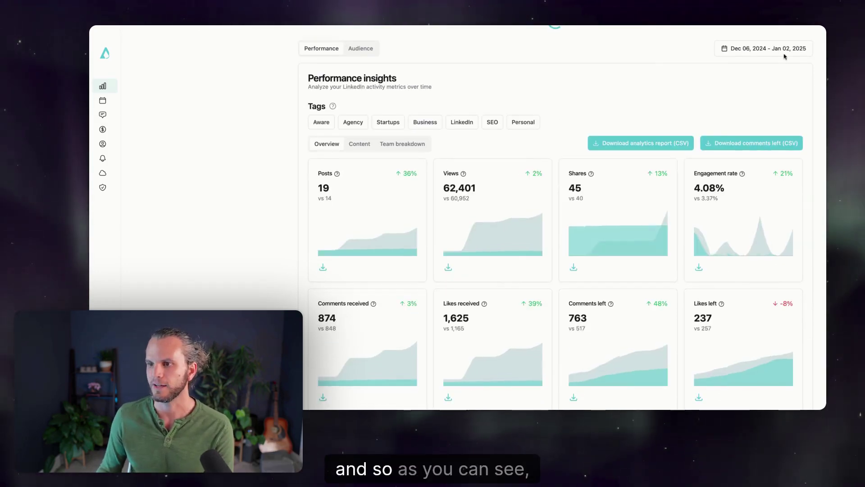
{"action": "scroll", "coordinate": [525, 235], "scroll_direction": "down", "scroll_amount": 1}
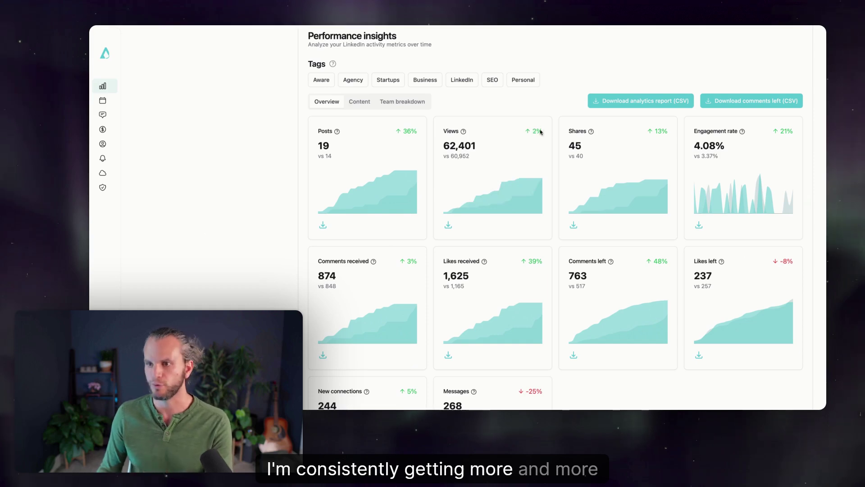
{"action": "scroll", "coordinate": [409, 236], "scroll_direction": "down", "scroll_amount": 1}
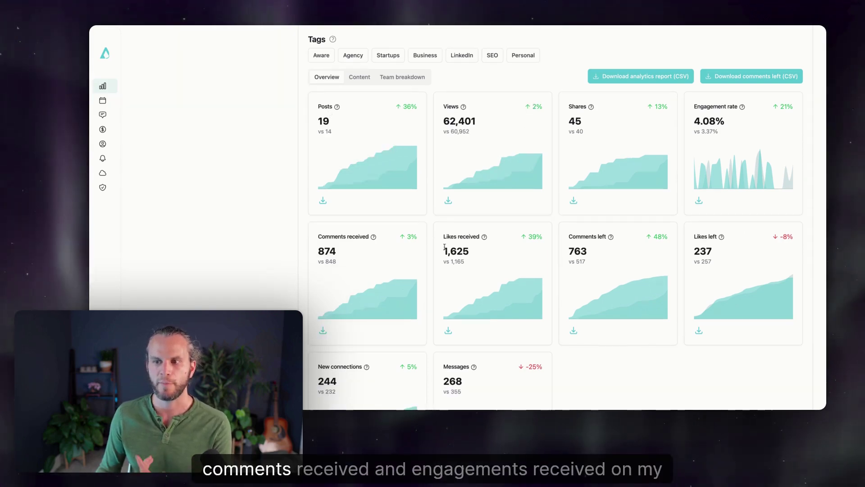